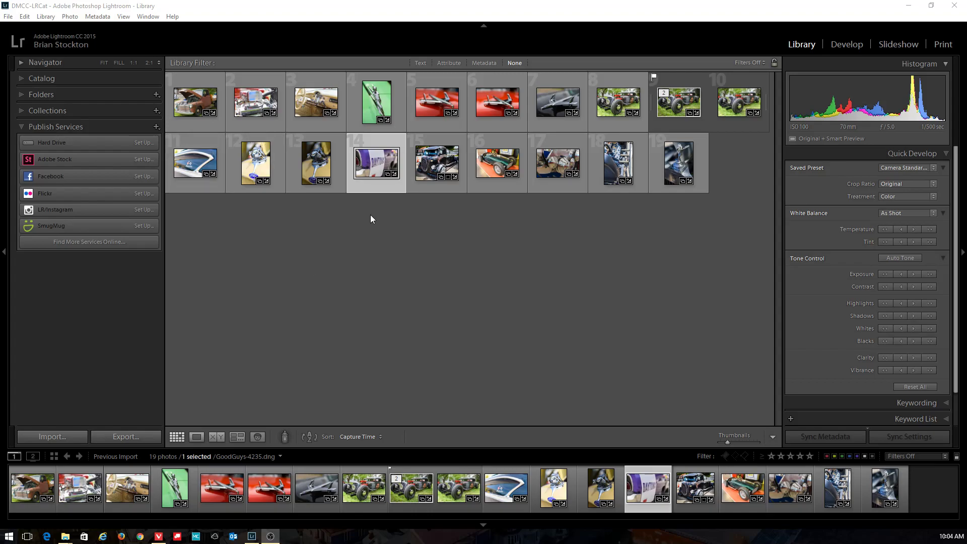
# - Show the purple Daytona car photo in single-image view and start exporting it
pyautogui.doubleClick(373, 161)
pyautogui.click(372, 158)
pyautogui.click(412, 284)
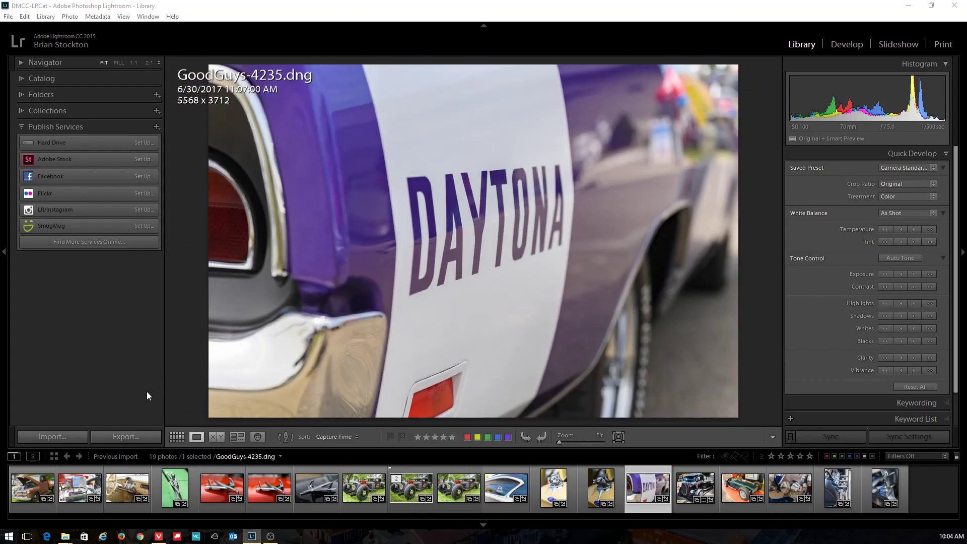
pyautogui.click(137, 437)
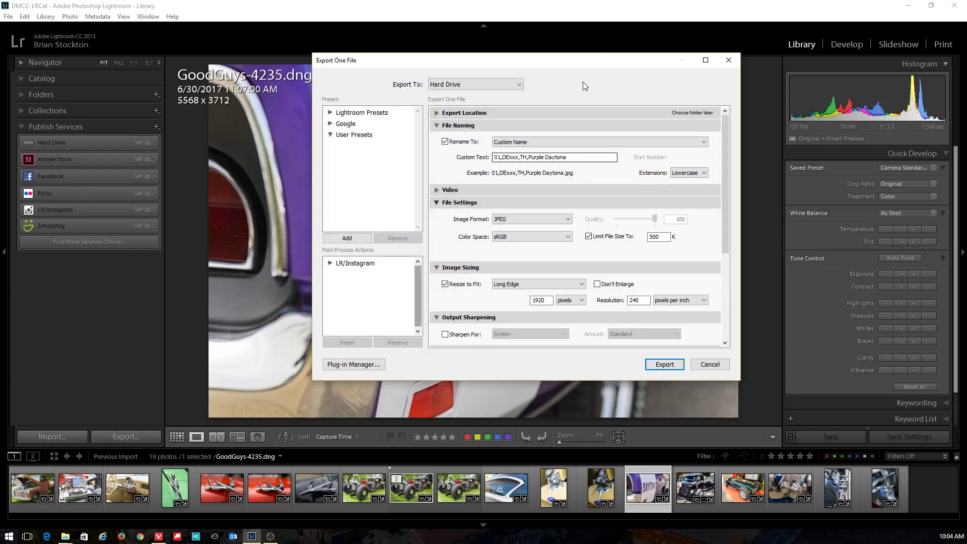
# - Set the export destination to Hard Drive and review the export location settings
pyautogui.click(471, 85)
pyautogui.click(484, 104)
pyautogui.click(437, 113)
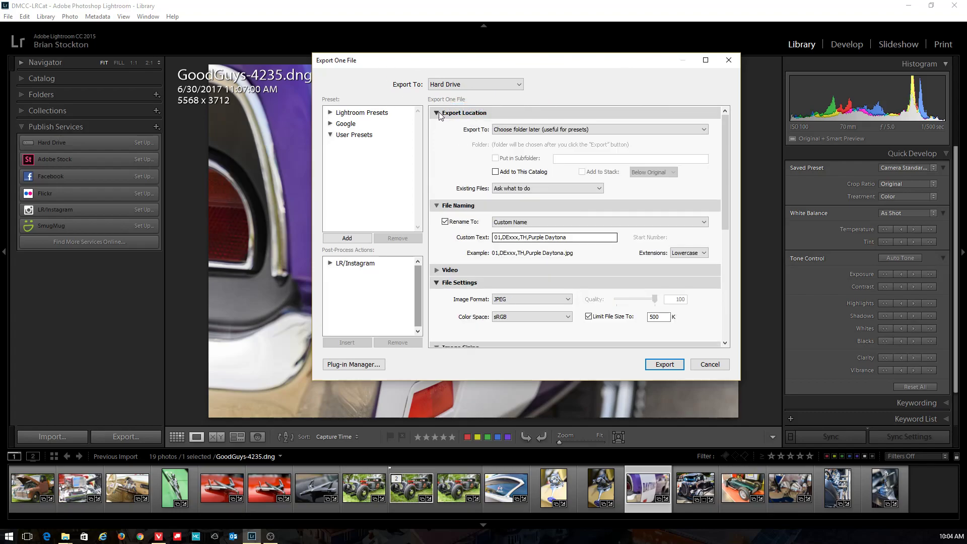
pyautogui.click(438, 113)
pyautogui.click(438, 112)
pyautogui.click(438, 113)
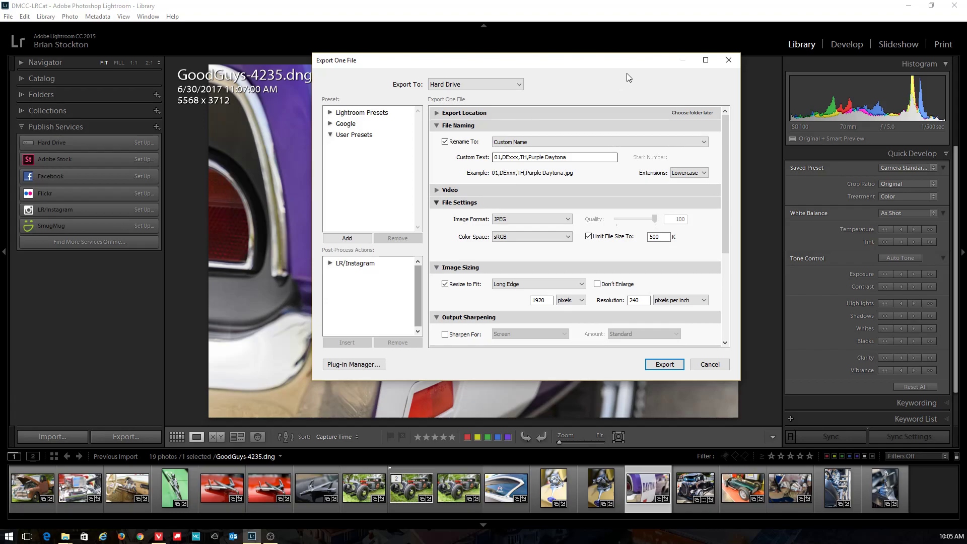
# - Rename the exported file using the Custom Name template with the custom text "01,DE###,TH,Purple Daytona"
pyautogui.click(445, 141)
pyautogui.click(445, 141)
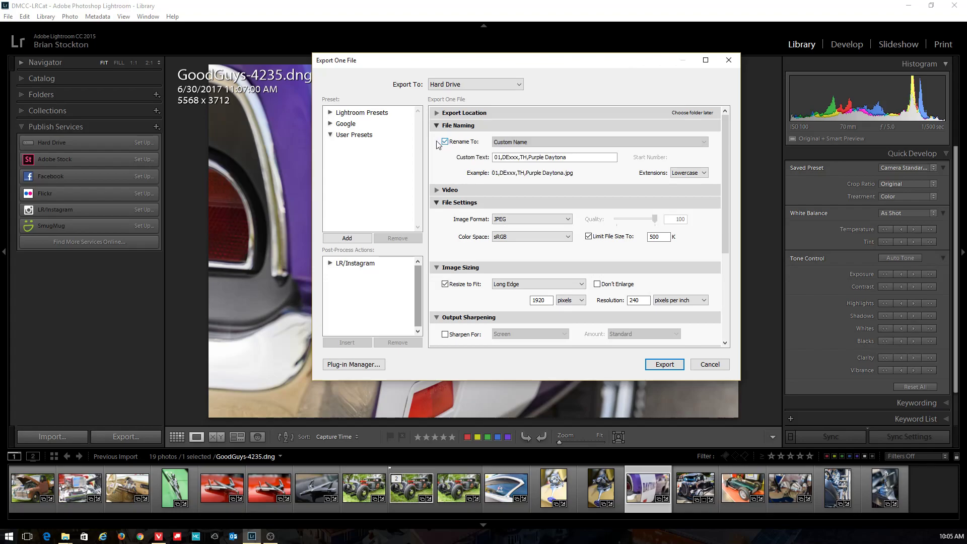
pyautogui.click(519, 142)
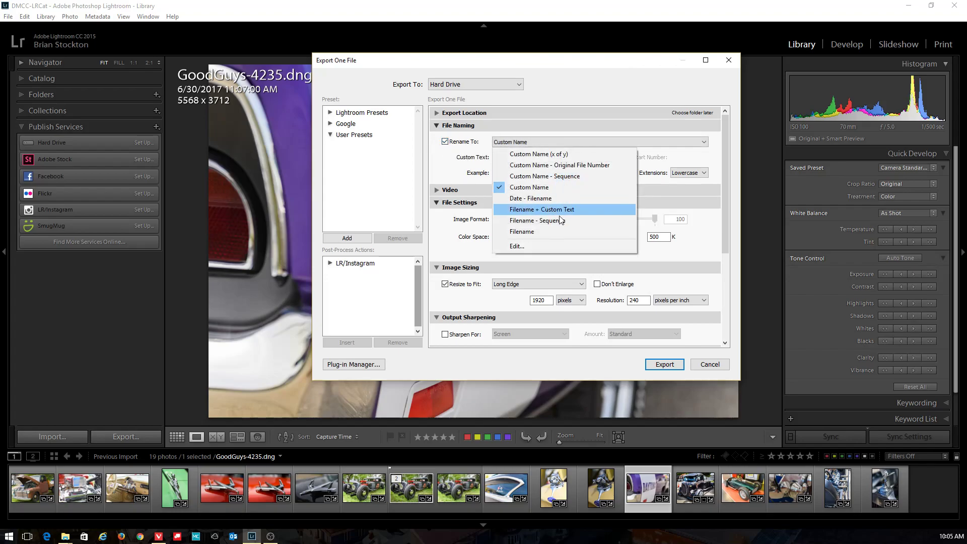
pyautogui.click(533, 188)
pyautogui.press('Tab')
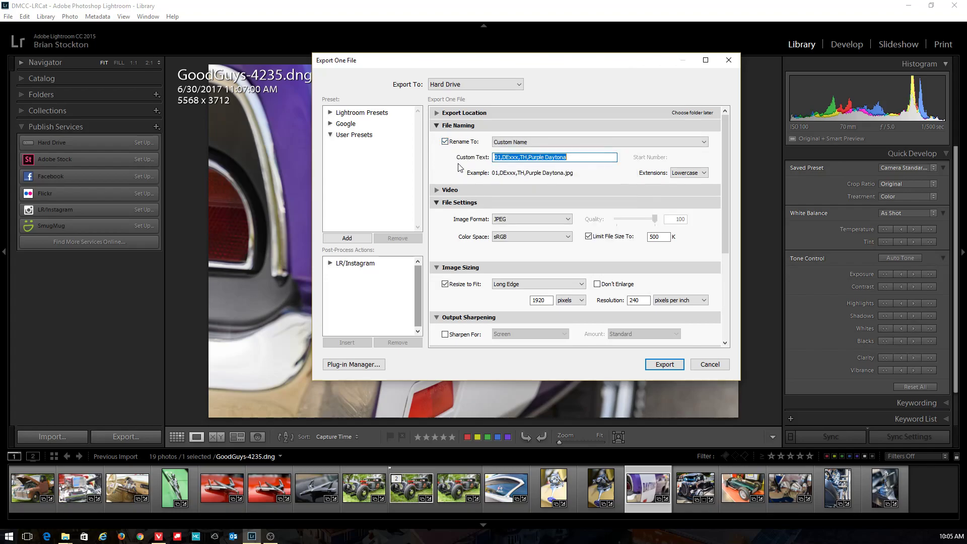
pyautogui.press('BackSpace')
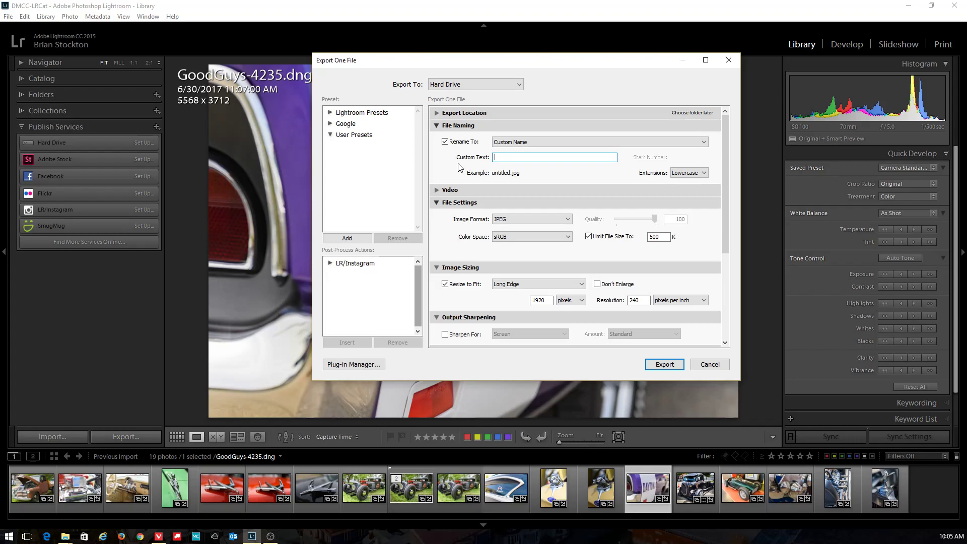
pyautogui.write('01,DE###,TH,Purp')
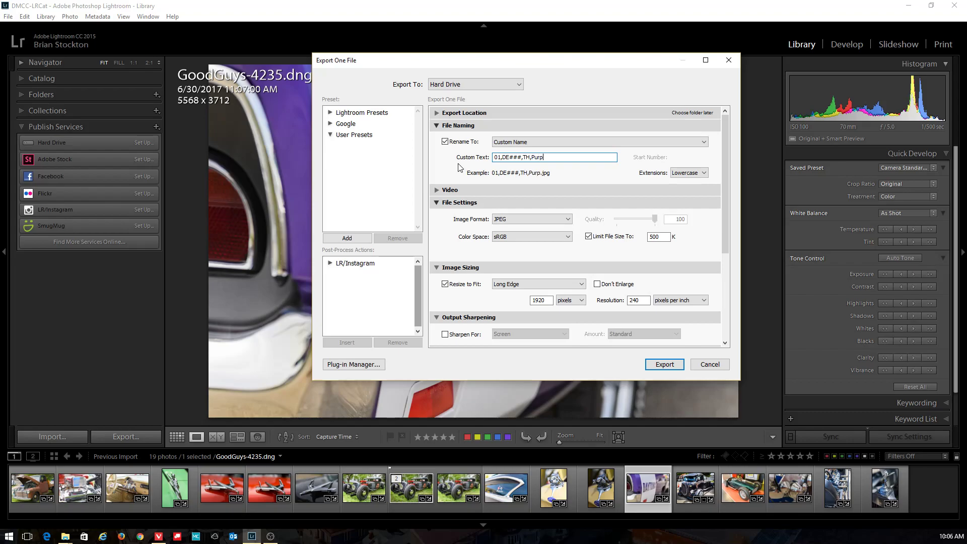
pyautogui.write('le Daytona')
# - Set the image format to JPEG and limit the file size to 500 K
pyautogui.click(523, 222)
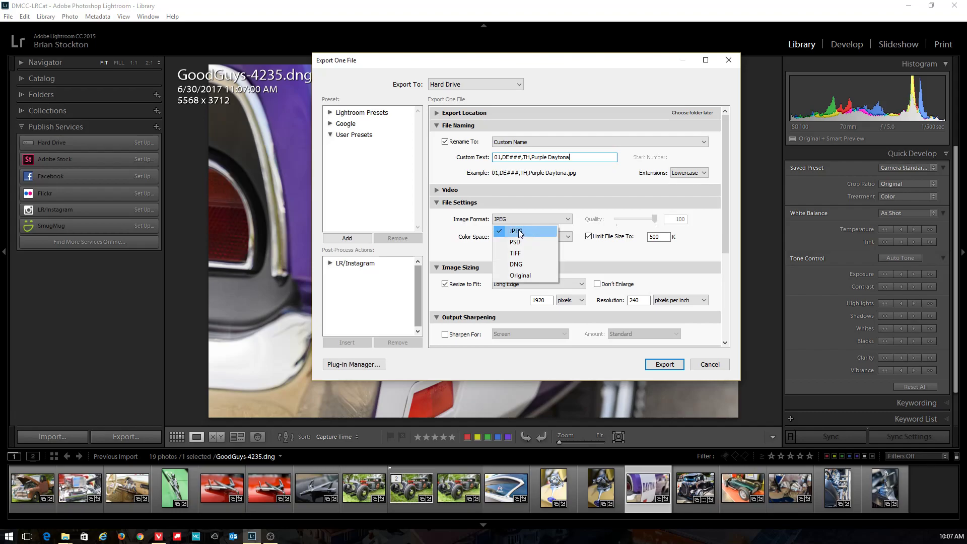
pyautogui.click(518, 229)
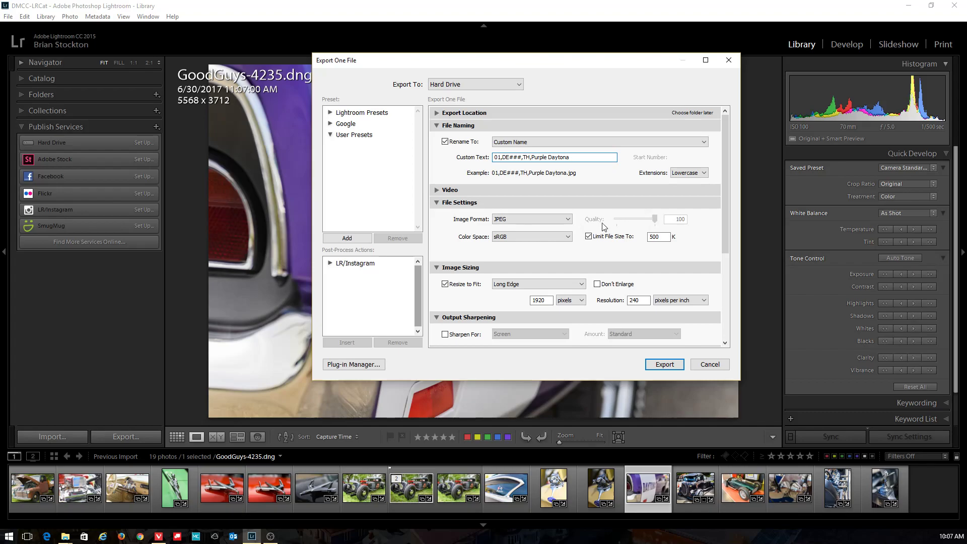
pyautogui.click(588, 237)
pyautogui.click(590, 237)
pyautogui.doubleClick(653, 238)
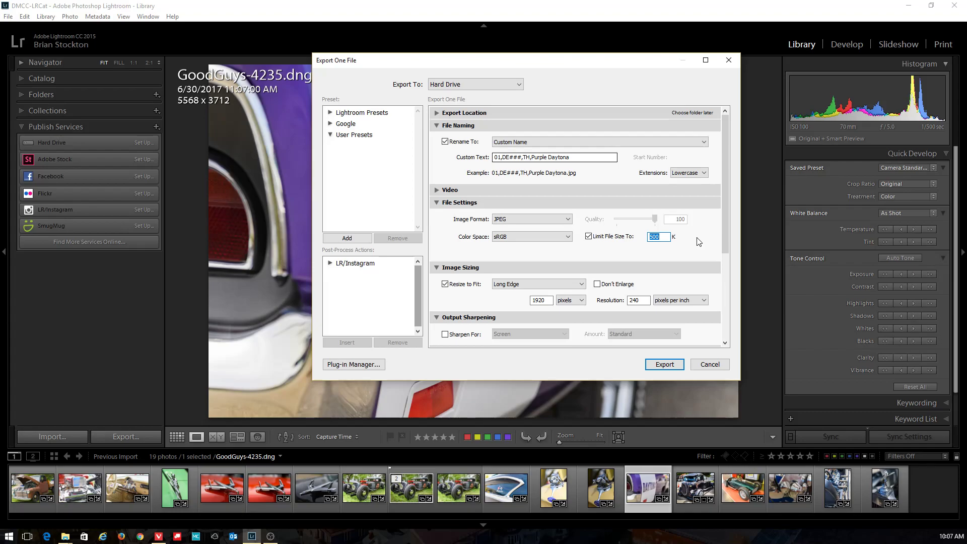
# - Enable Resize to Fit in the image sizing options, based on the Long Edge
pyautogui.click(445, 285)
pyautogui.click(446, 286)
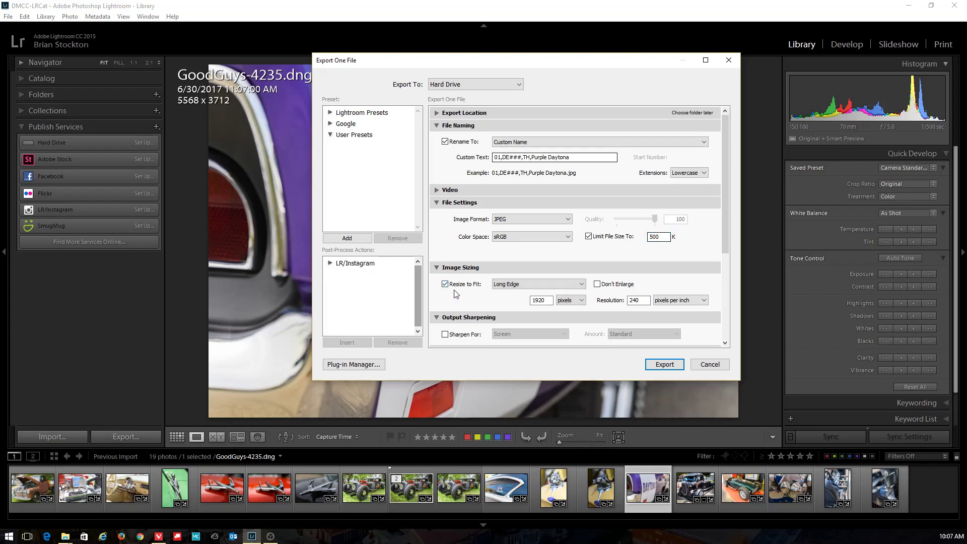
pyautogui.click(516, 286)
pyautogui.click(522, 318)
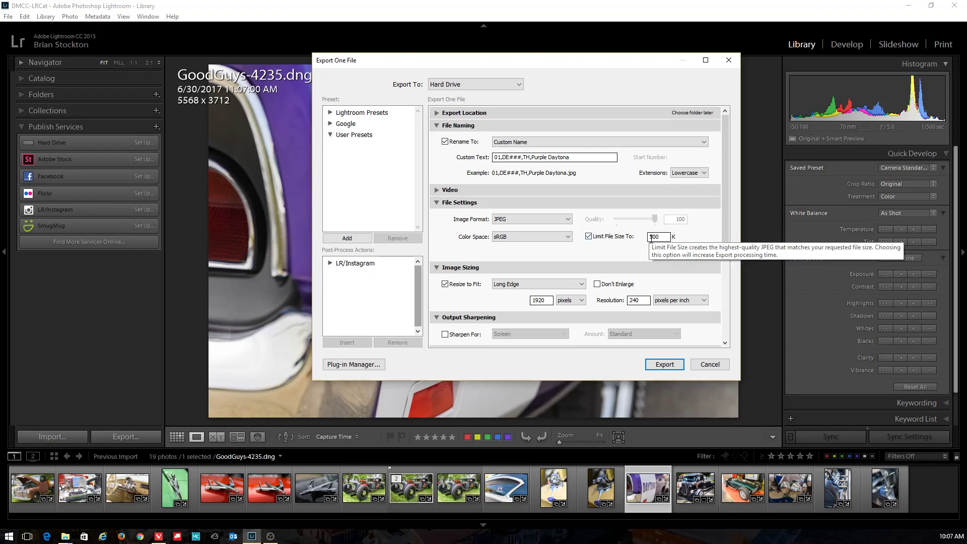
# - Leave the watermark disabled and export the photo into the DMCC-Contests folder on the KINGSTON (F:) drive
pyautogui.moveTo(727, 235); pyautogui.dragTo(728, 327)
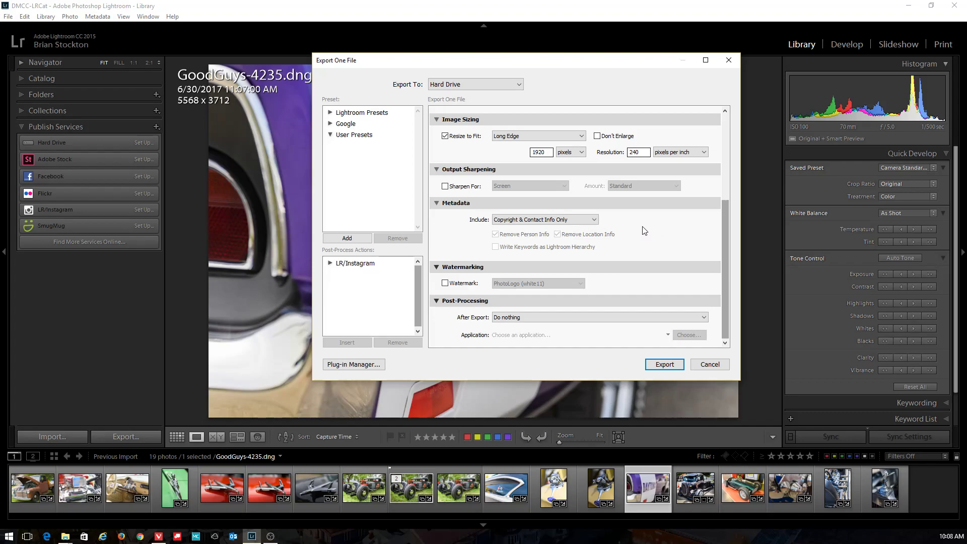
pyautogui.click(446, 283)
pyautogui.click(446, 284)
pyautogui.click(449, 284)
pyautogui.click(451, 284)
pyautogui.click(665, 365)
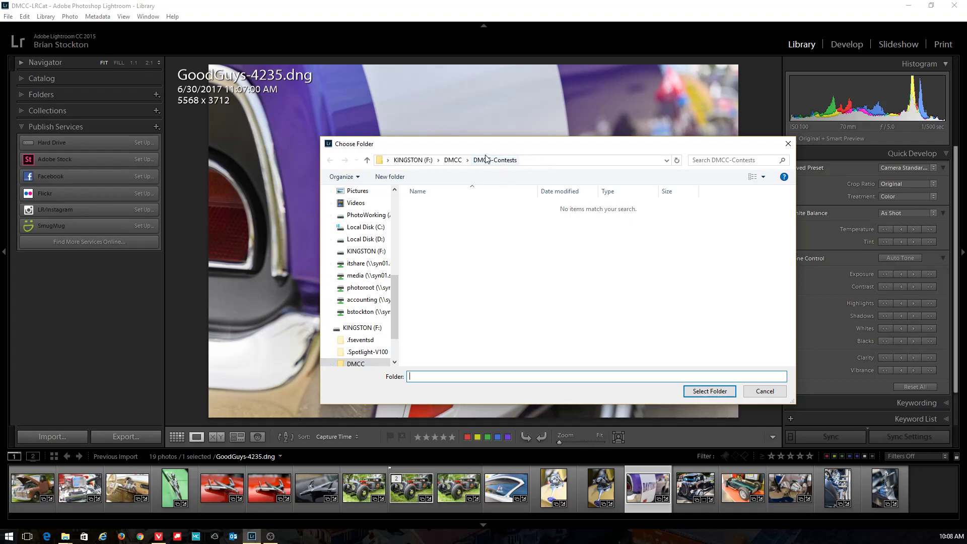
pyautogui.click(711, 392)
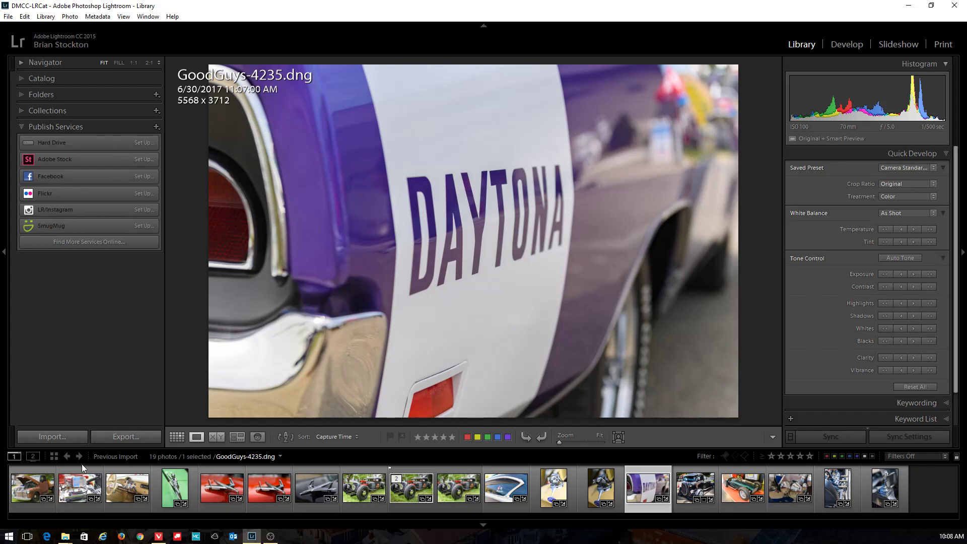
# - Switch to the DMCC-Contests folder in File Explorer, check the exported JPEG's file properties and image details, and close the folder
pyautogui.moveTo(66, 537)
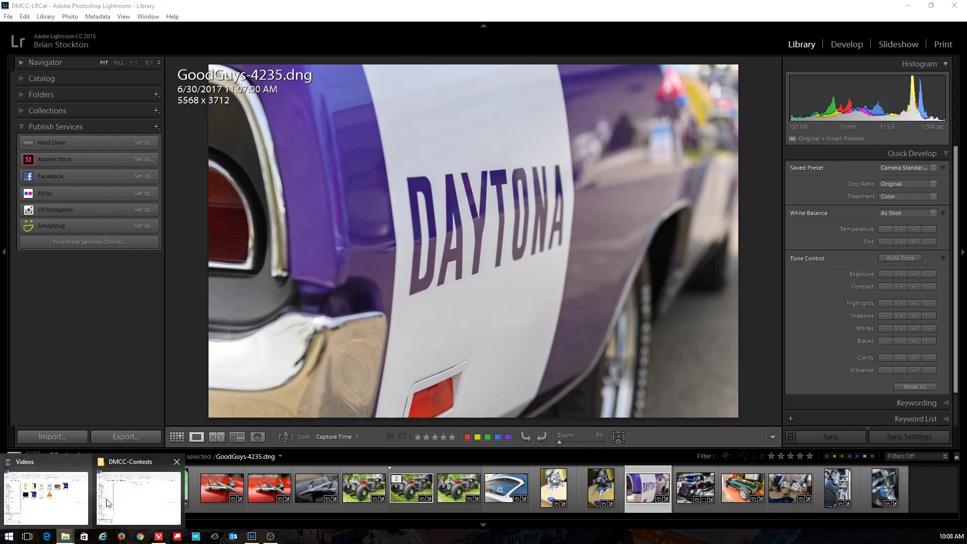
pyautogui.click(149, 495)
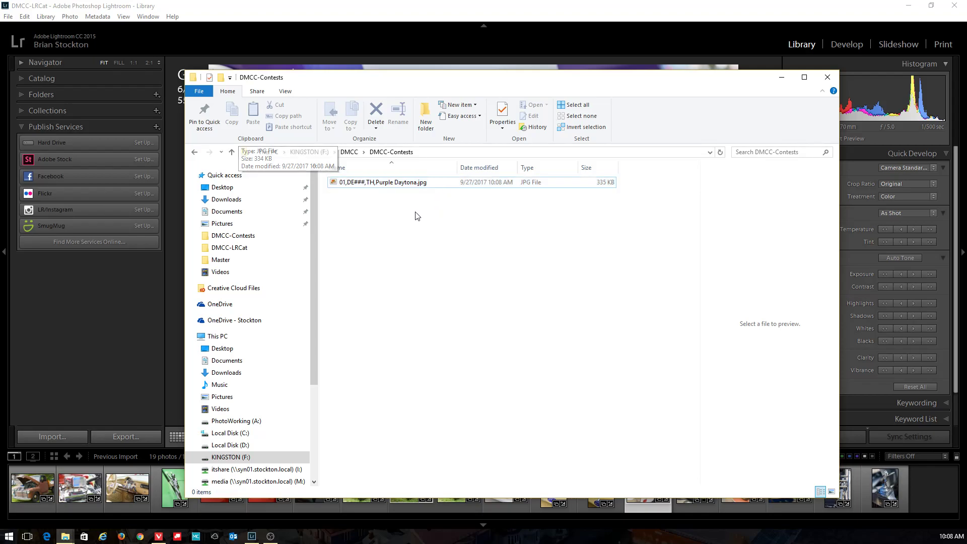
pyautogui.rightClick(393, 184)
pyautogui.click(454, 222)
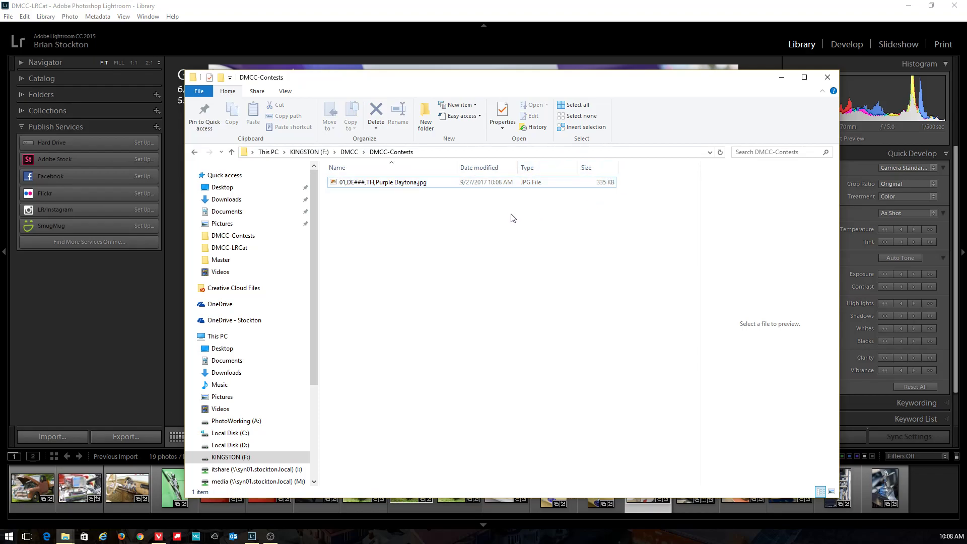
pyautogui.rightClick(374, 185)
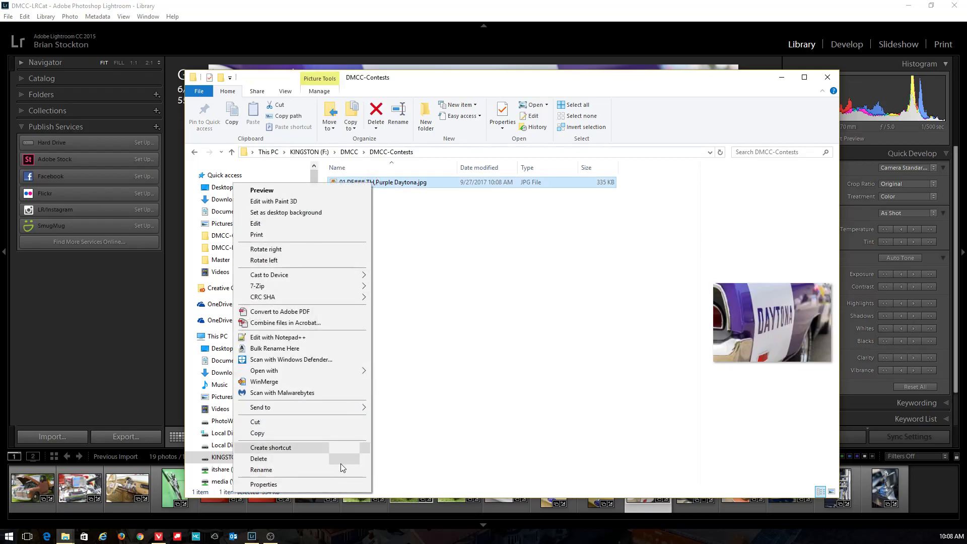
pyautogui.click(264, 484)
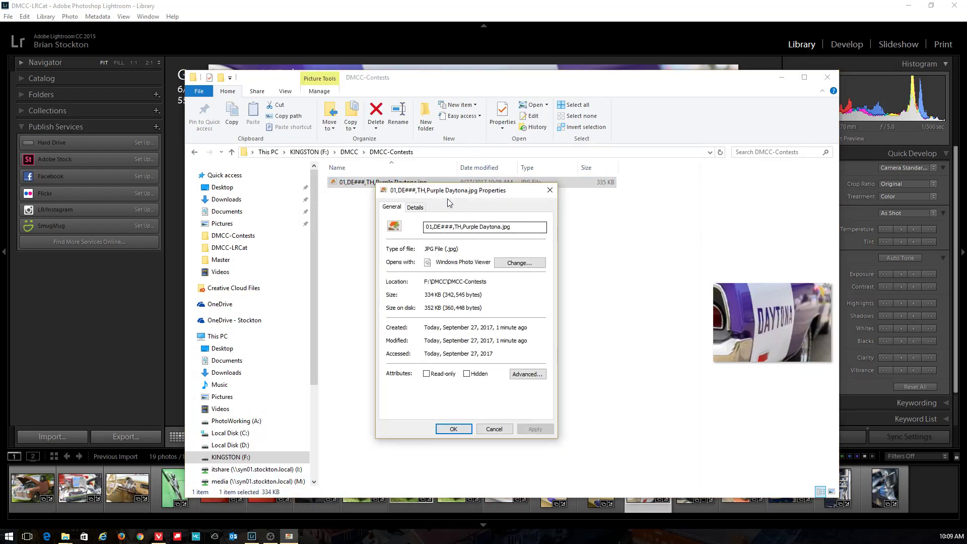
pyautogui.click(417, 207)
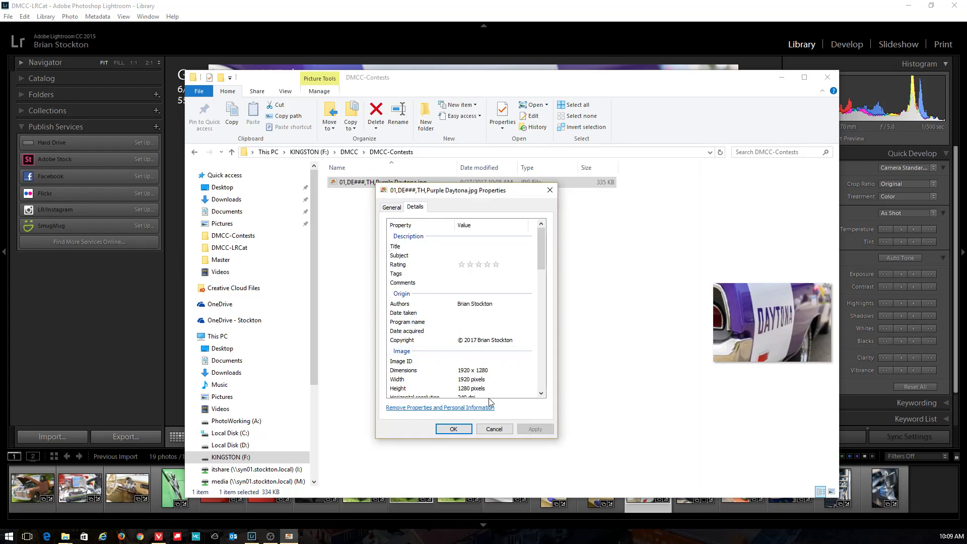
pyautogui.click(495, 430)
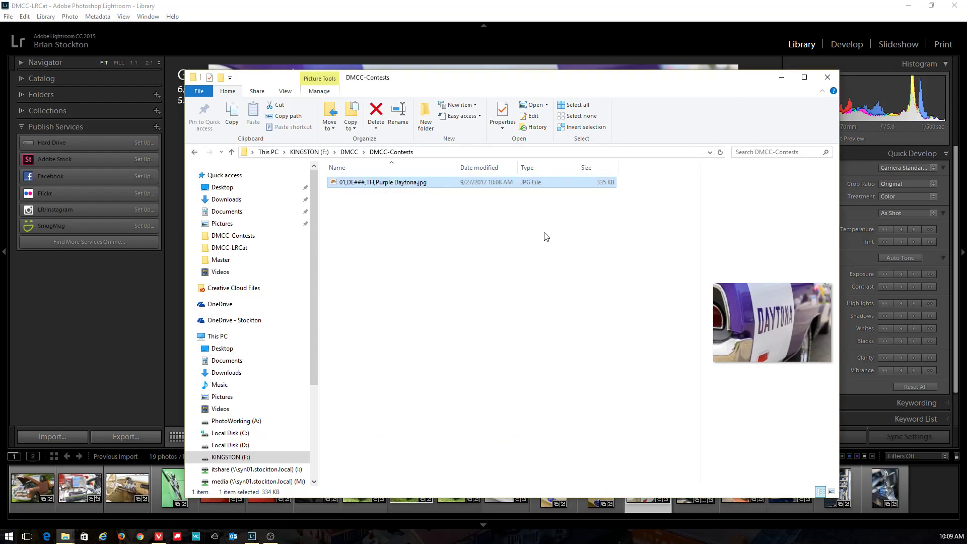
pyautogui.click(828, 78)
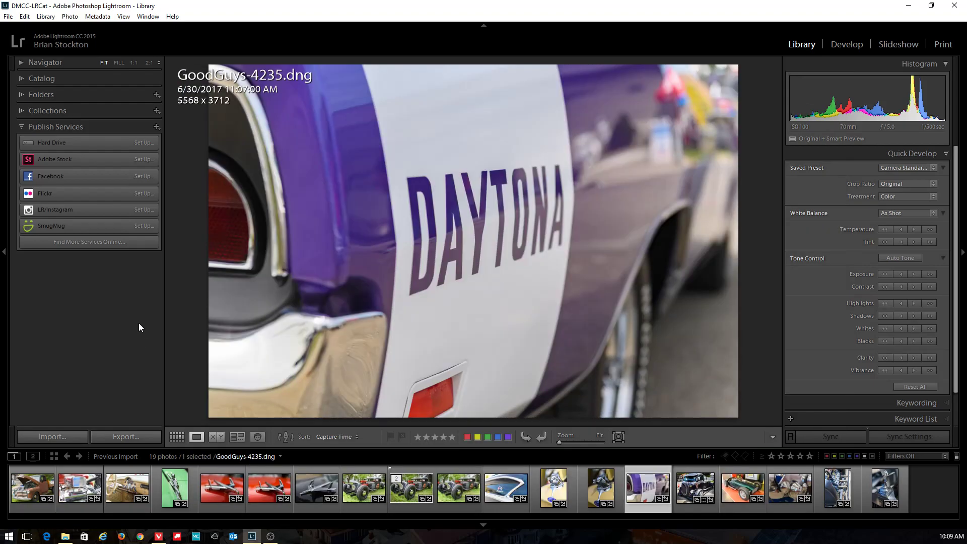